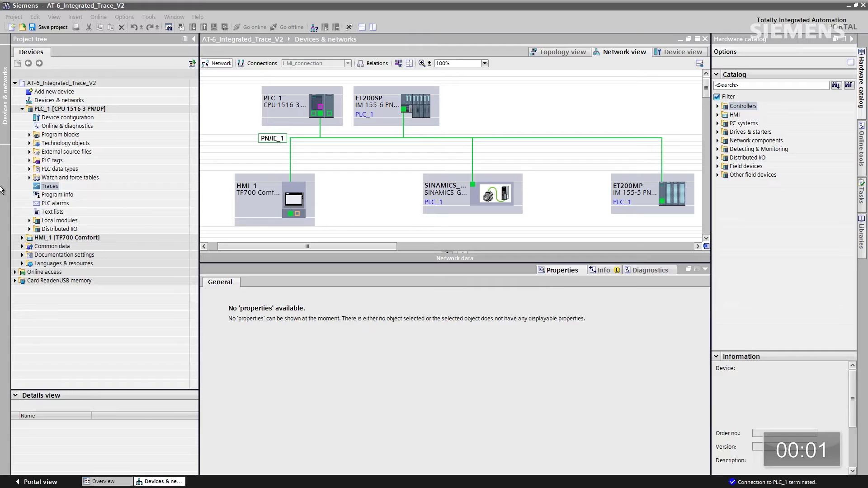
Step: Open Traces under PLC_1 to show the Trace Test configuration with its empty signal list
double_click(43, 188)
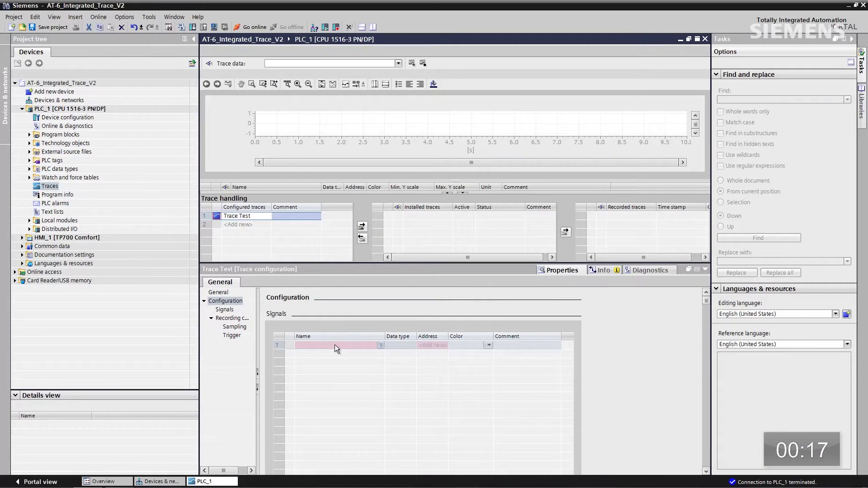
Step: Enter Conveyor_On, Conveyor_Position and Conveyor_Speed in the signal Name cells via the 'con' autocomplete
click(335, 344)
text(con)
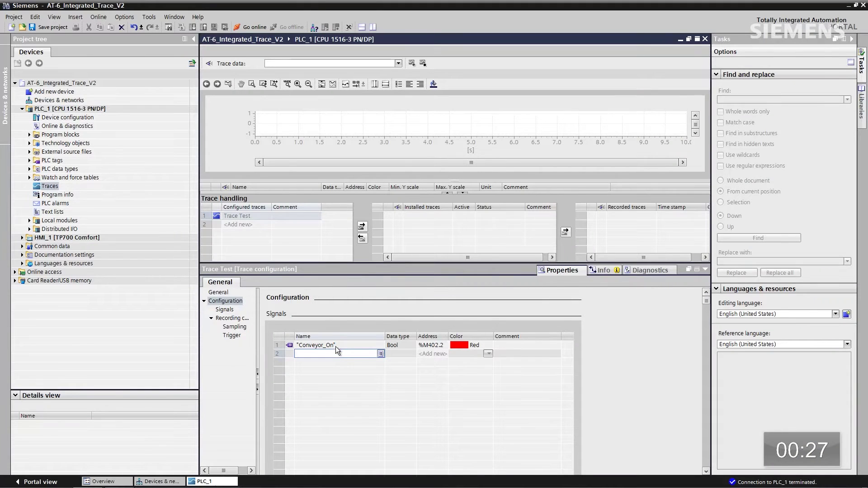
click(340, 353)
text(con)
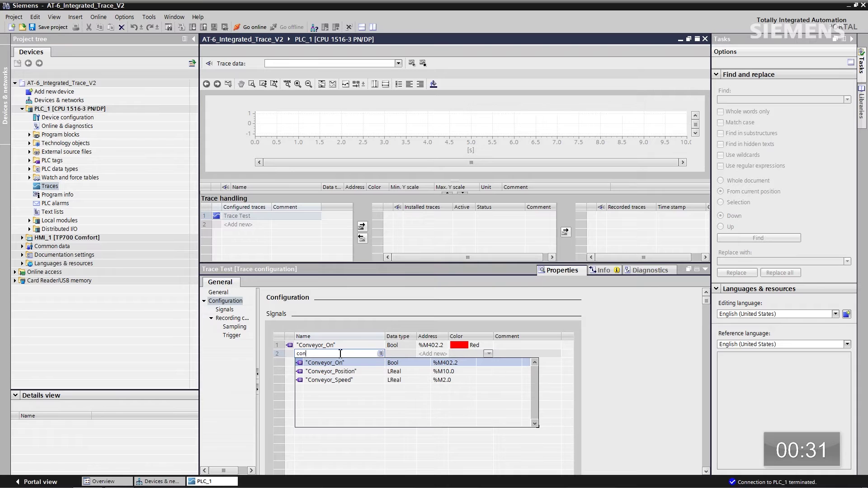
key(Down)
key(Return)
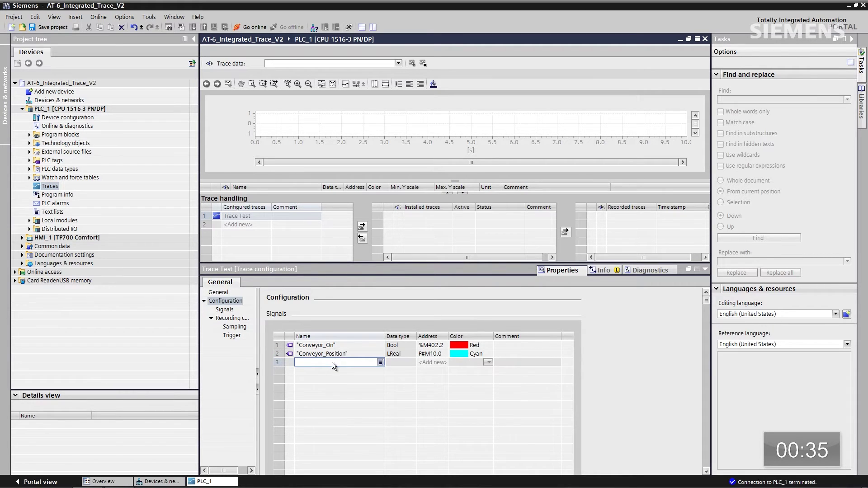
text(con)
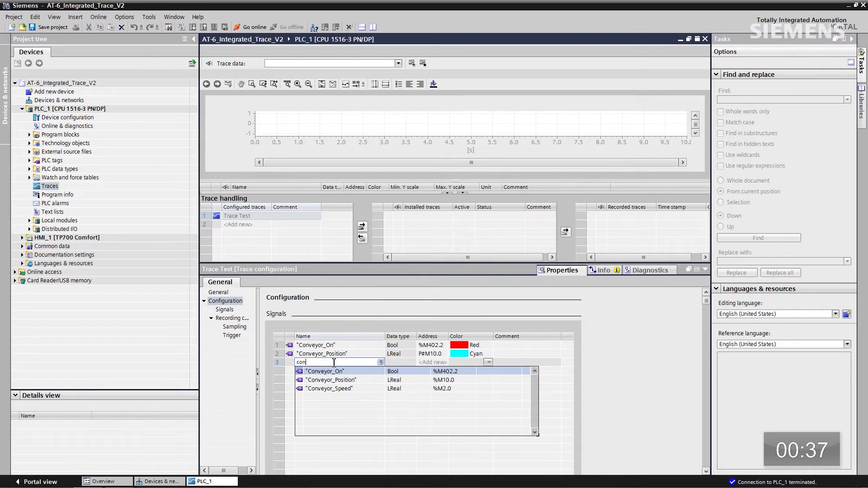
key(Down)
key(Down)
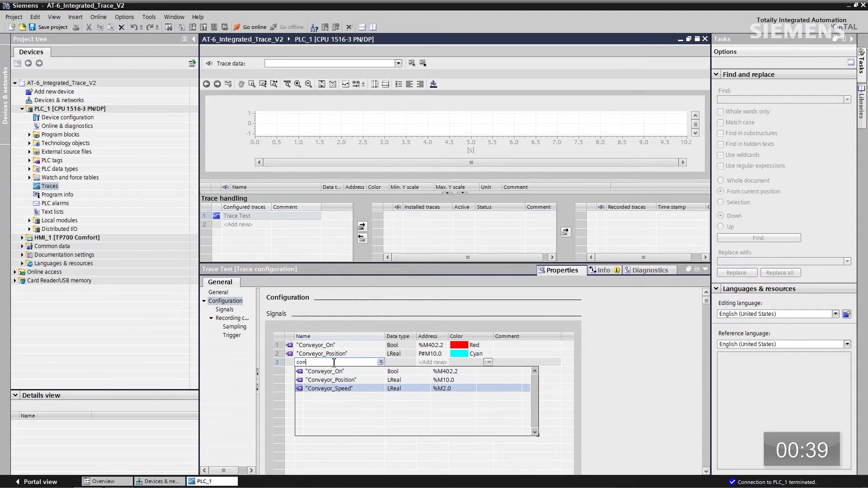
key(Return)
key(Return)
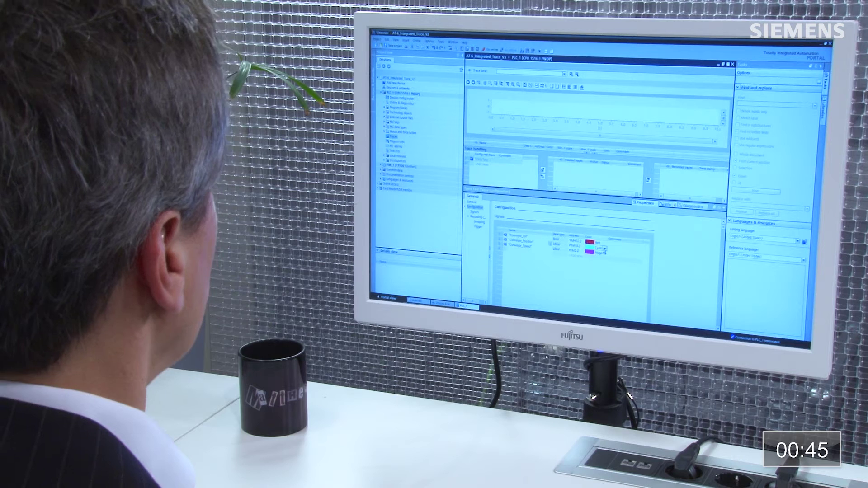
Step: Change Conveyor_Position's trace colour to Blue, then bring up Conveyor_Speed's colour choices
click(484, 357)
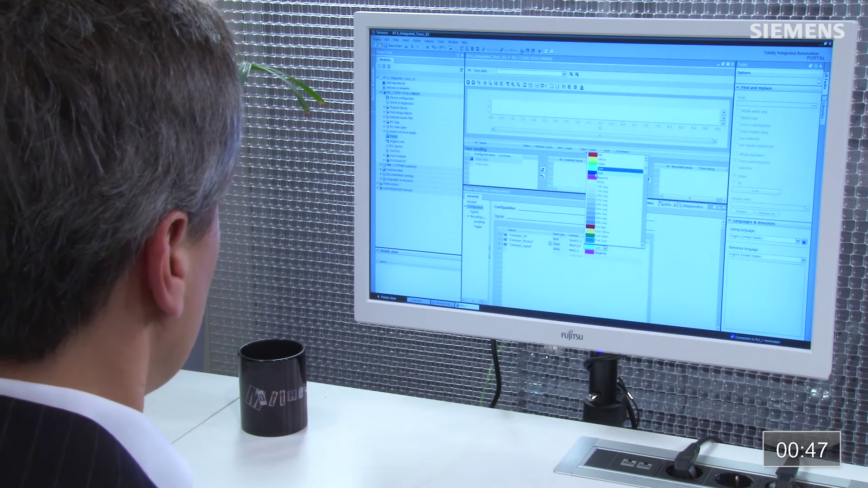
key(Down)
key(Return)
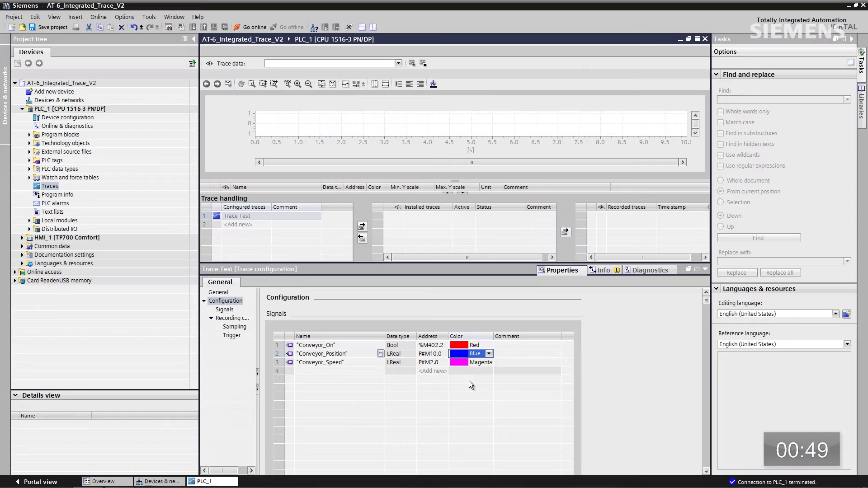
click(488, 362)
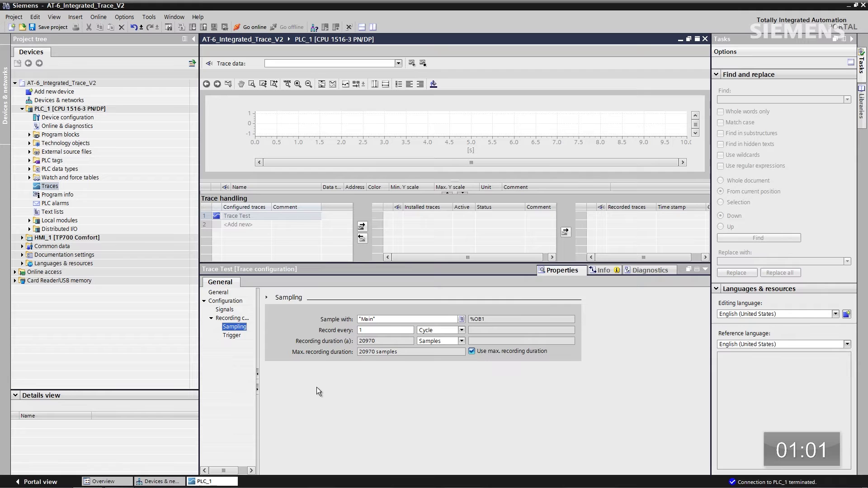
Step: Show Trace Test's trigger settings, with the trigger mode set to Record immediately
click(231, 335)
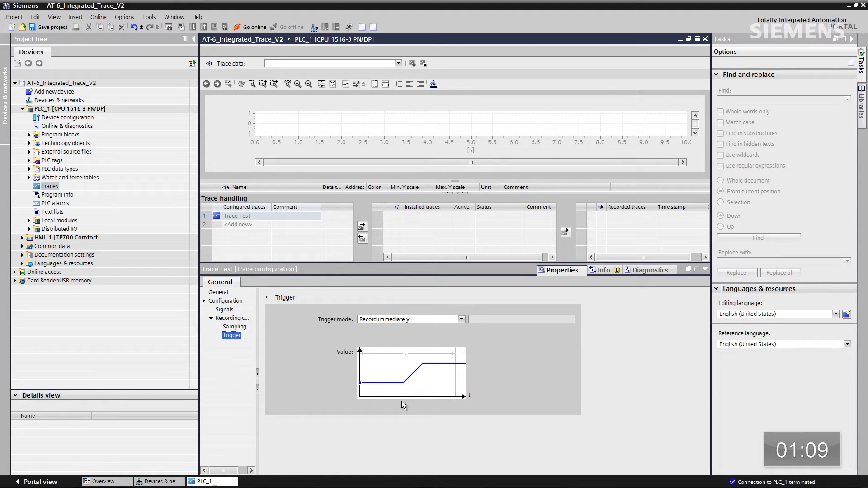
Step: Go online with PLC_1, then install Trace Test on it and confirm enabling tracing
click(60, 110)
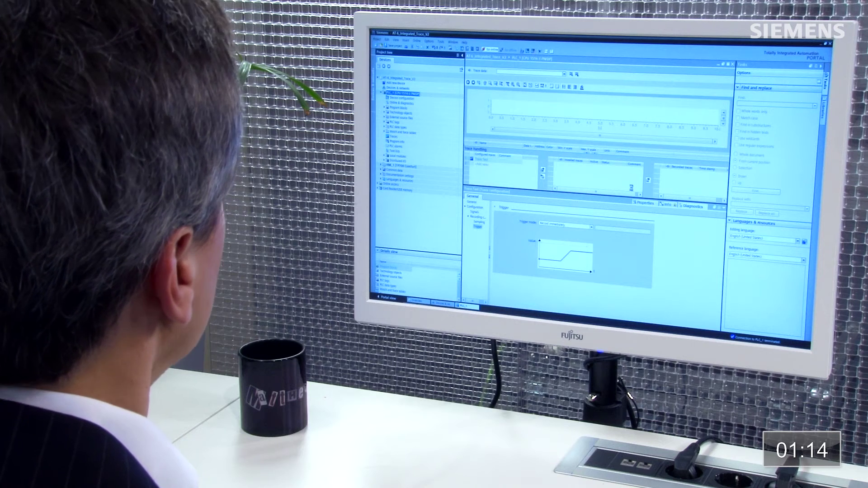
click(249, 27)
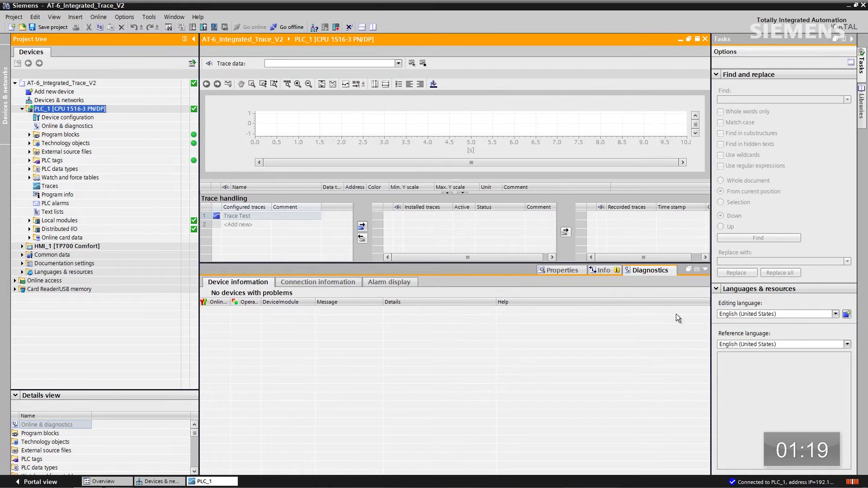
click(706, 270)
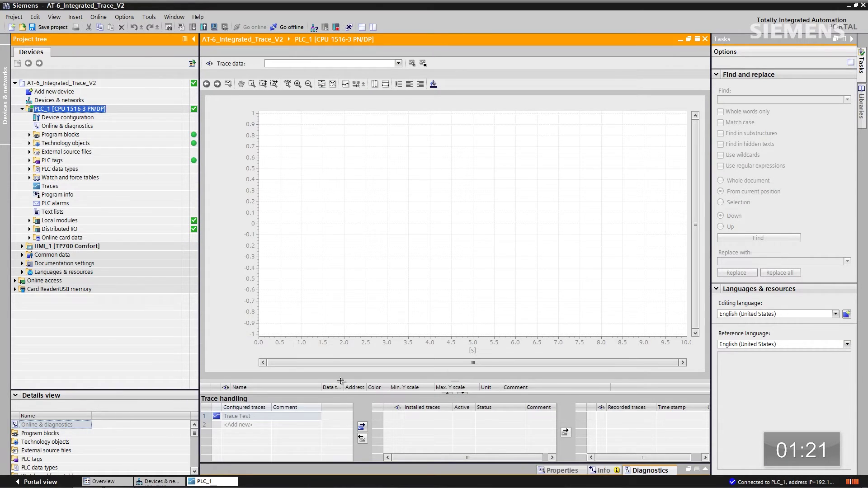
click(216, 415)
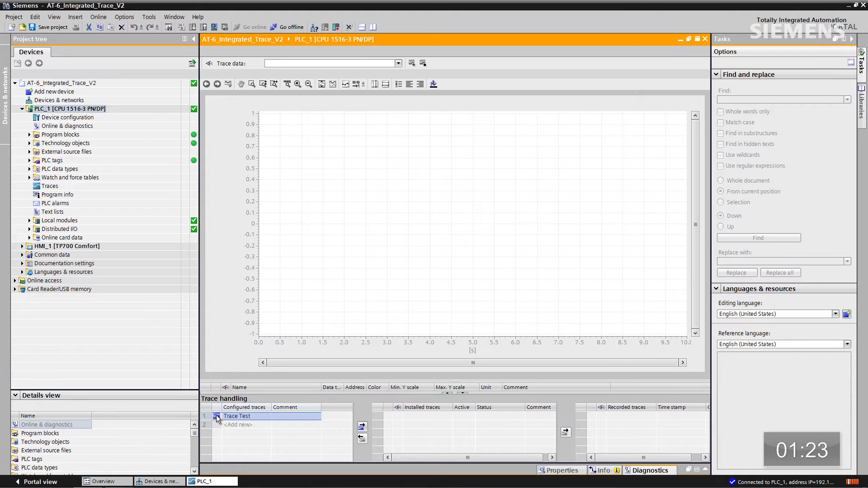
click(362, 426)
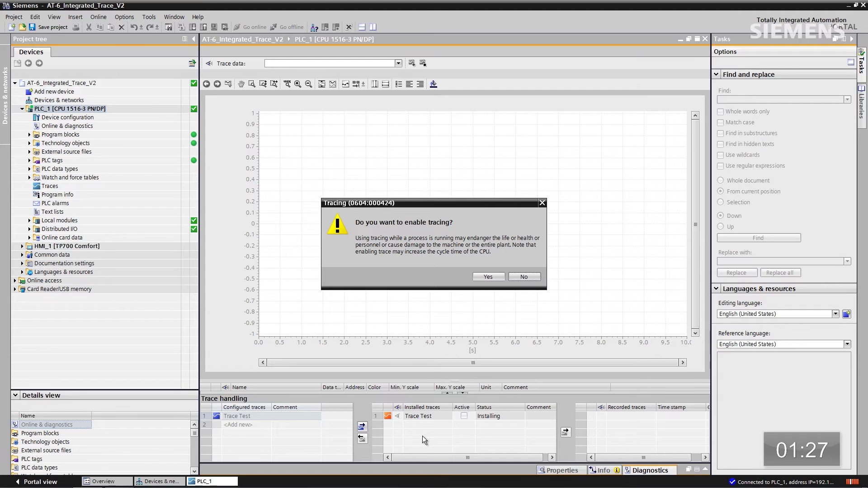
click(490, 276)
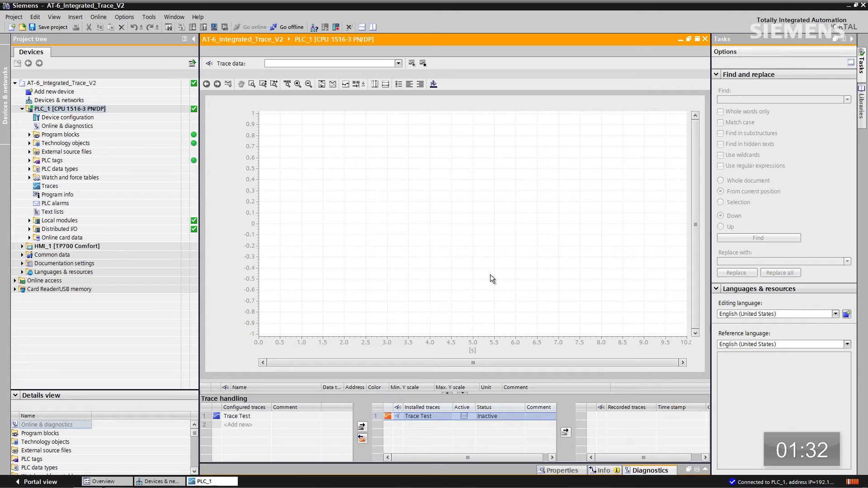
Step: Load Trace Test [Installed traces] into an enlarged chart and activate it to record
click(193, 40)
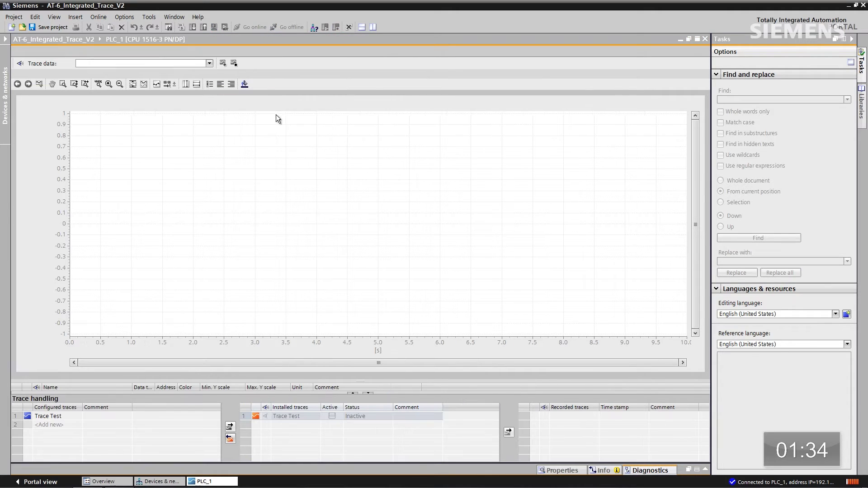
click(211, 64)
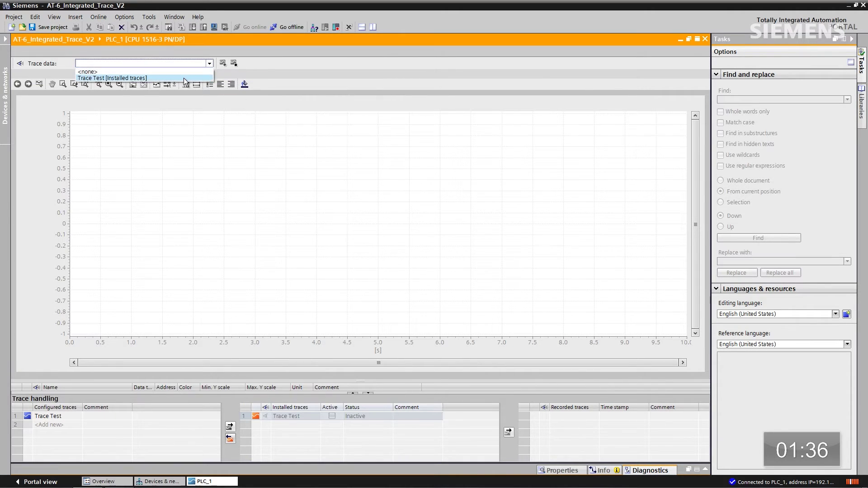
click(184, 77)
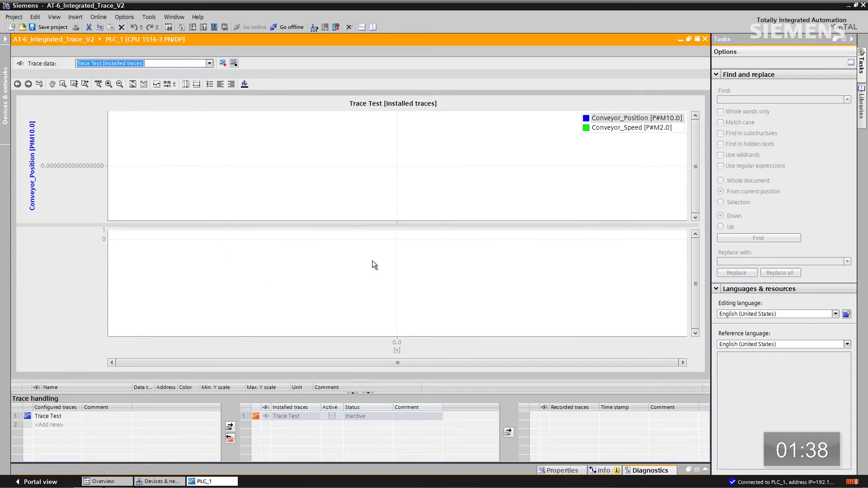
drag(426, 223, 425, 300)
click(851, 40)
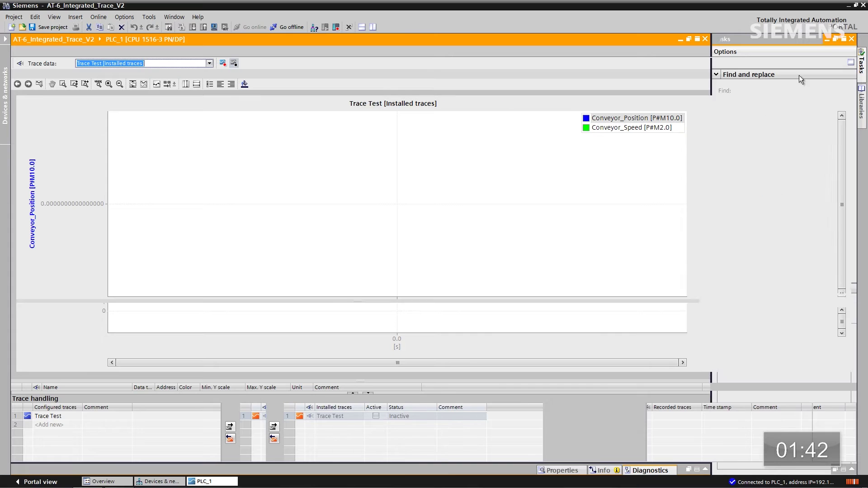
click(375, 414)
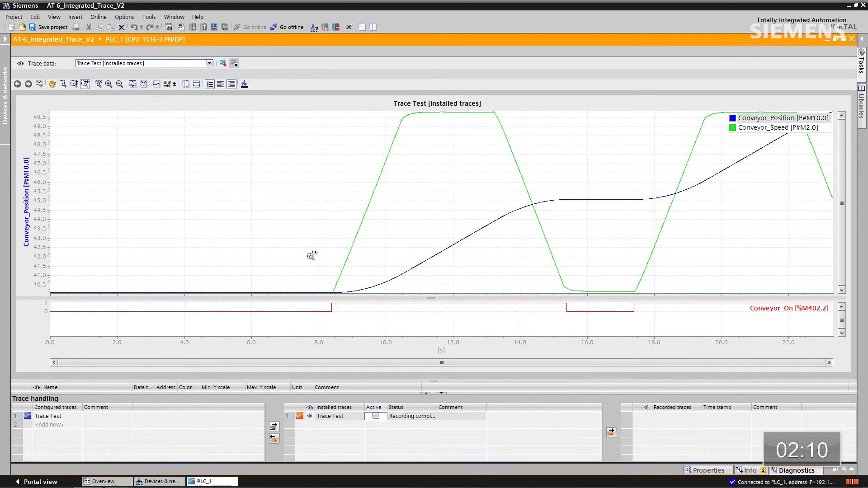
Step: Zoom the chart to about 8–23 s and draw all curves with thick lines
drag(483, 267, 832, 285)
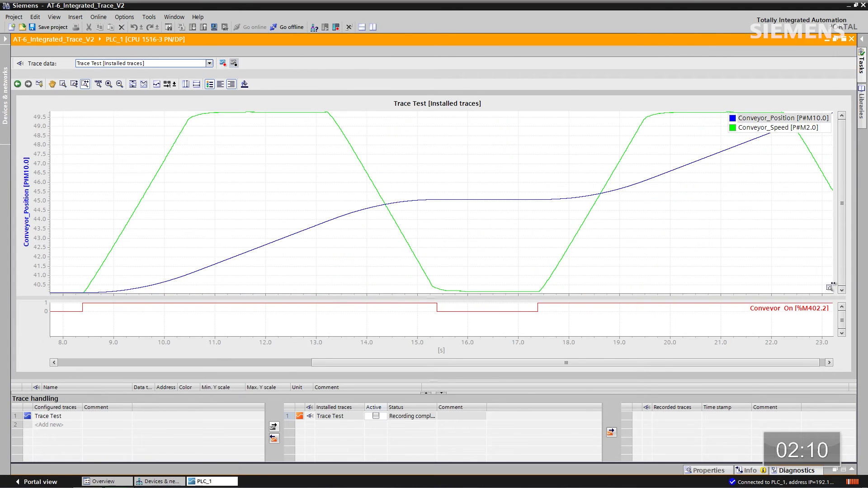
click(156, 85)
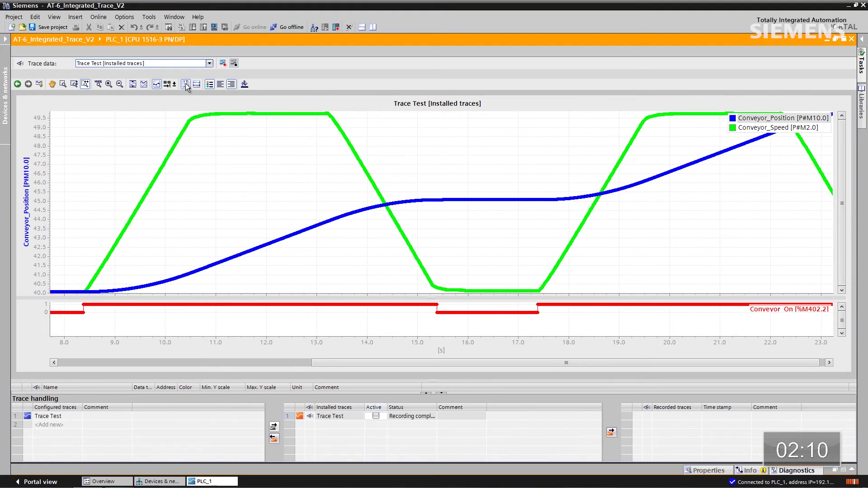
Step: Place the vertical time cursors at 8.4 s and 15.5 s
click(185, 84)
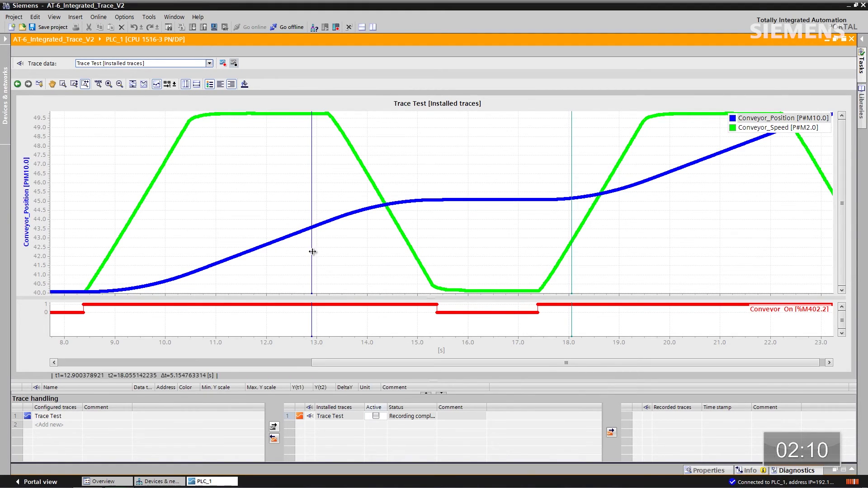
drag(217, 252, 85, 263)
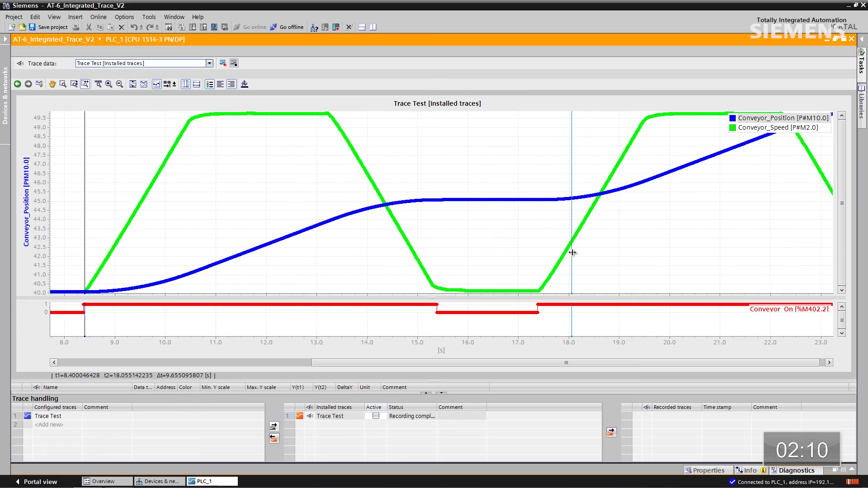
drag(547, 255, 444, 261)
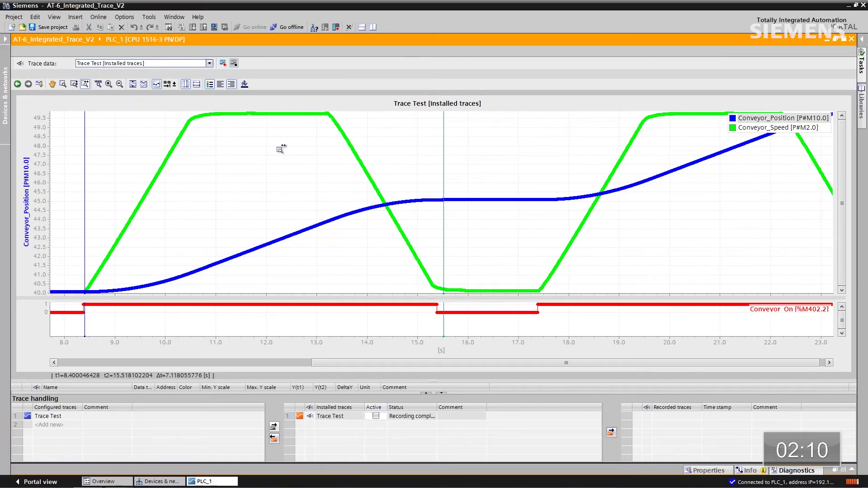
Step: Place the horizontal amplitude cursors at 49.00 and 44.99
click(196, 84)
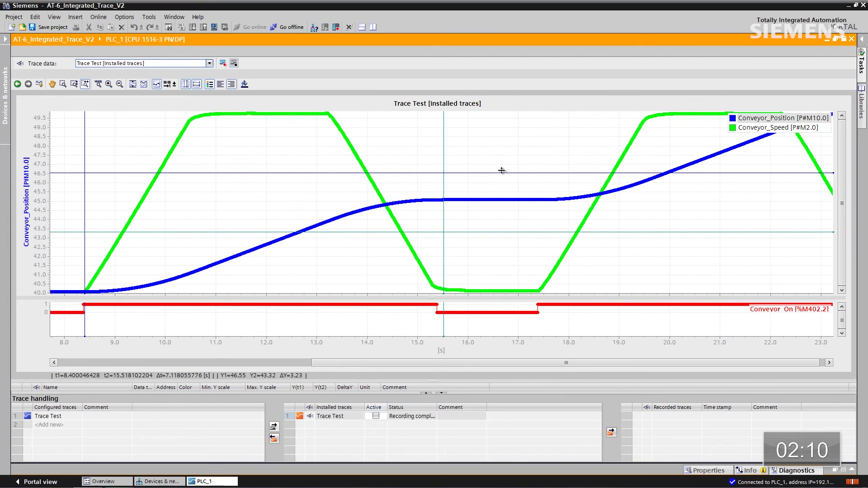
drag(501, 170, 506, 128)
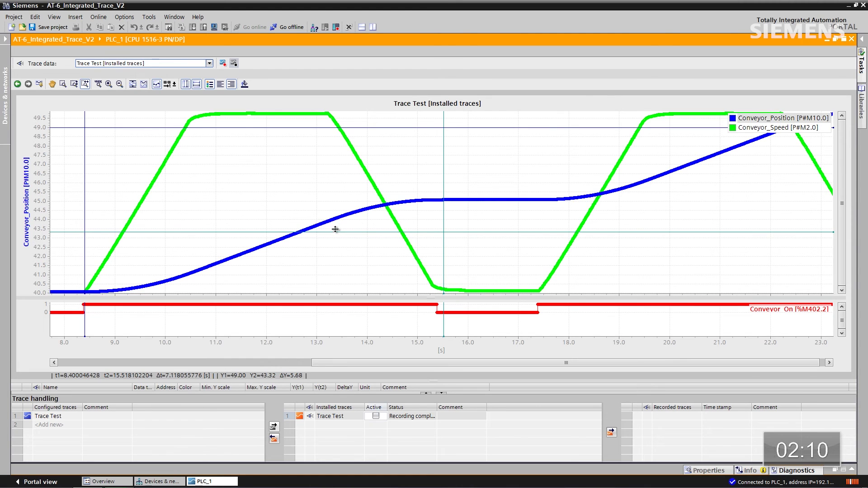
drag(337, 214, 340, 201)
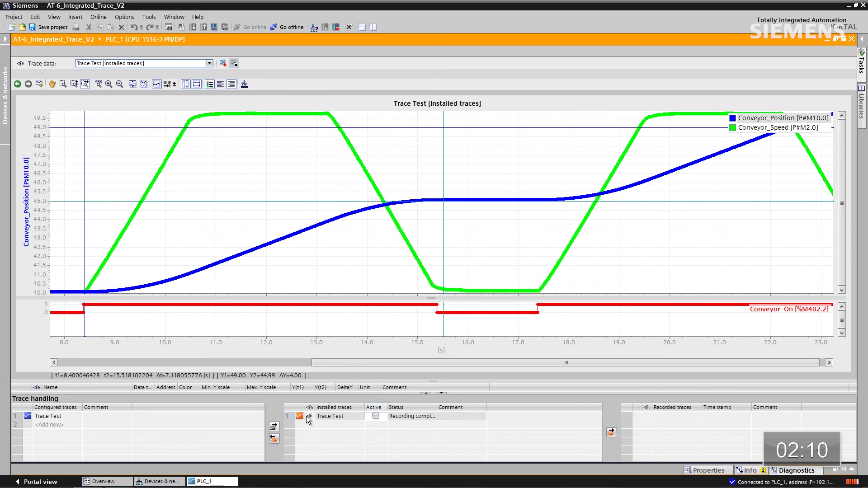
Step: Transfer the recording to measurements and export Trace Test as a .ttrec measurement file
click(611, 433)
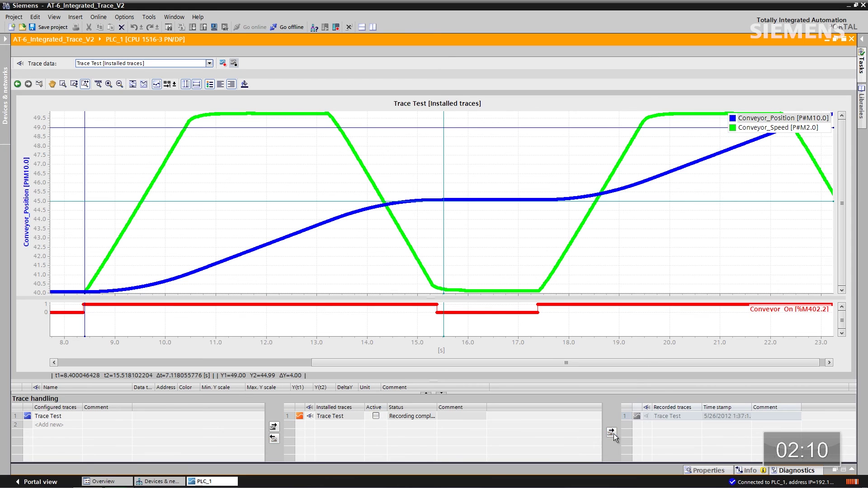
right_click(666, 417)
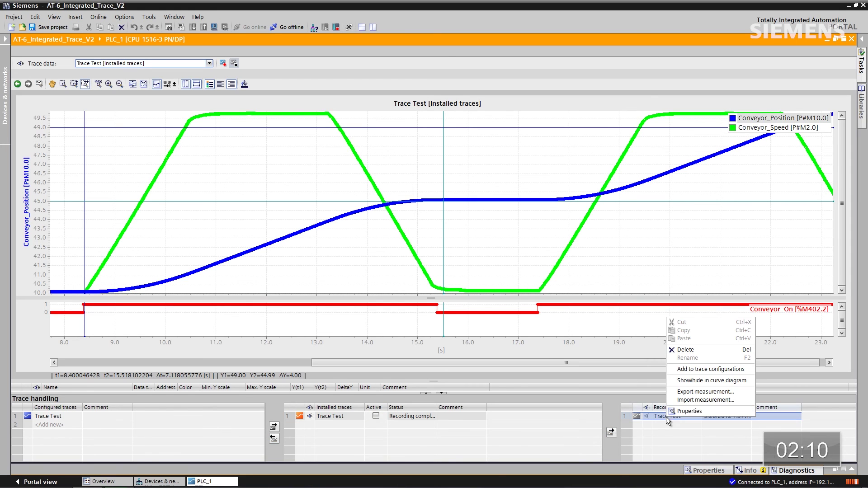
click(694, 392)
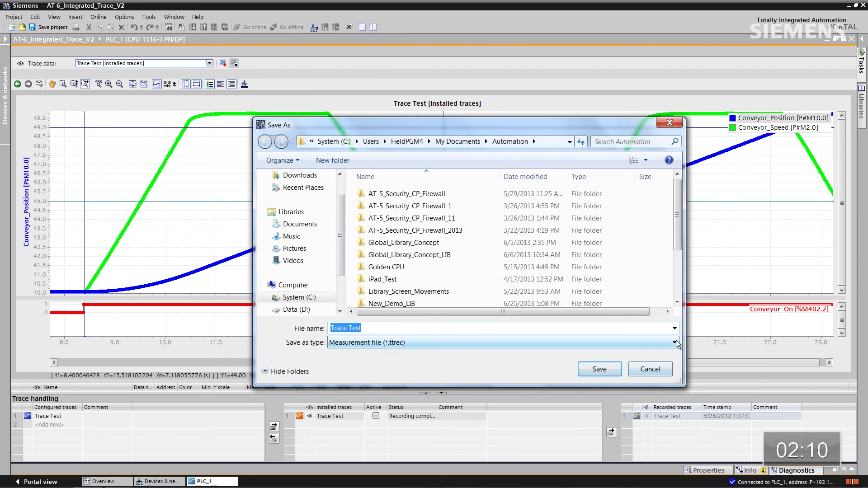